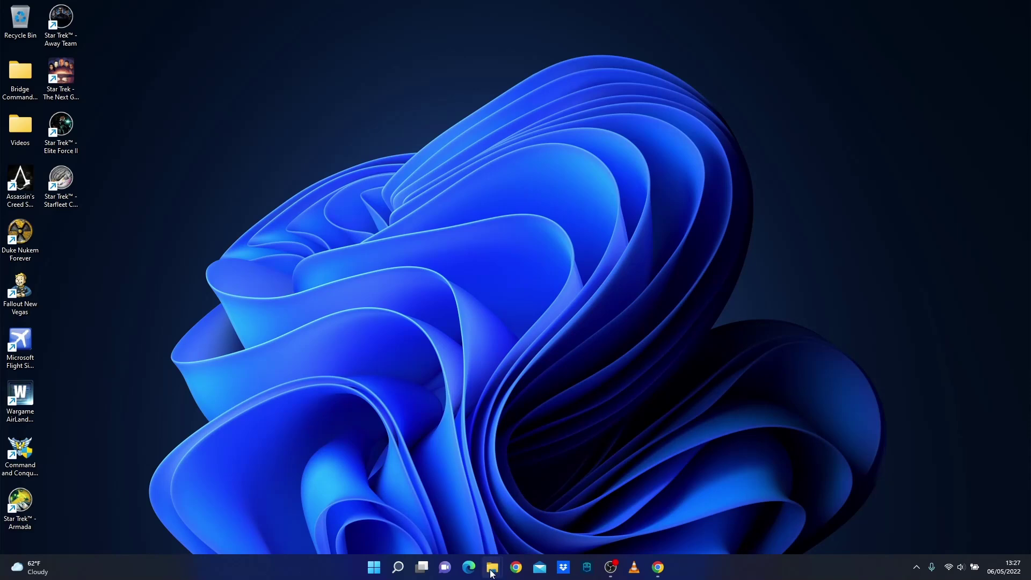
- View the Games folder inside GOG Galaxy under Program Files (x86), and minimize the window
mouse_move(490, 572)
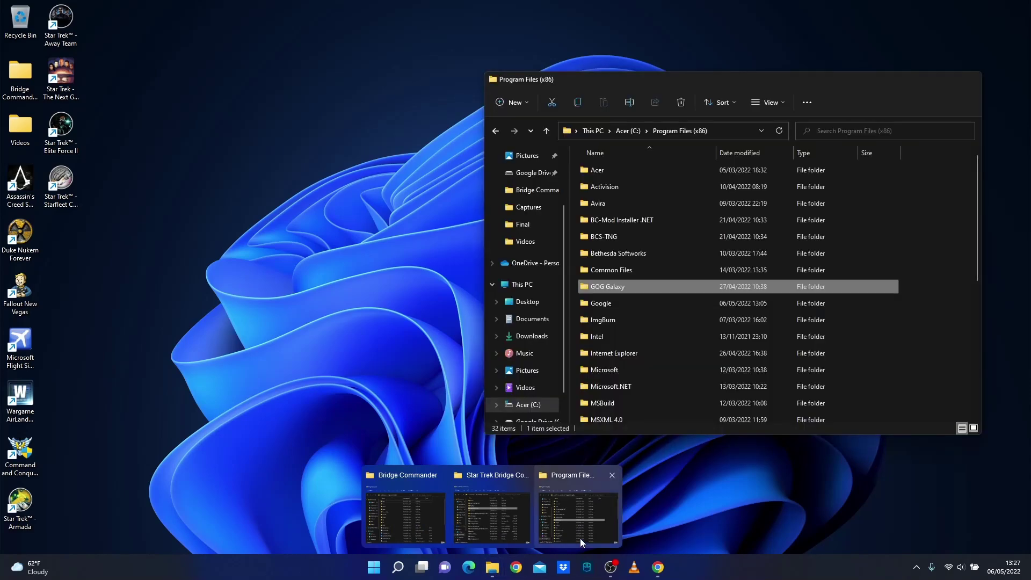
click(592, 526)
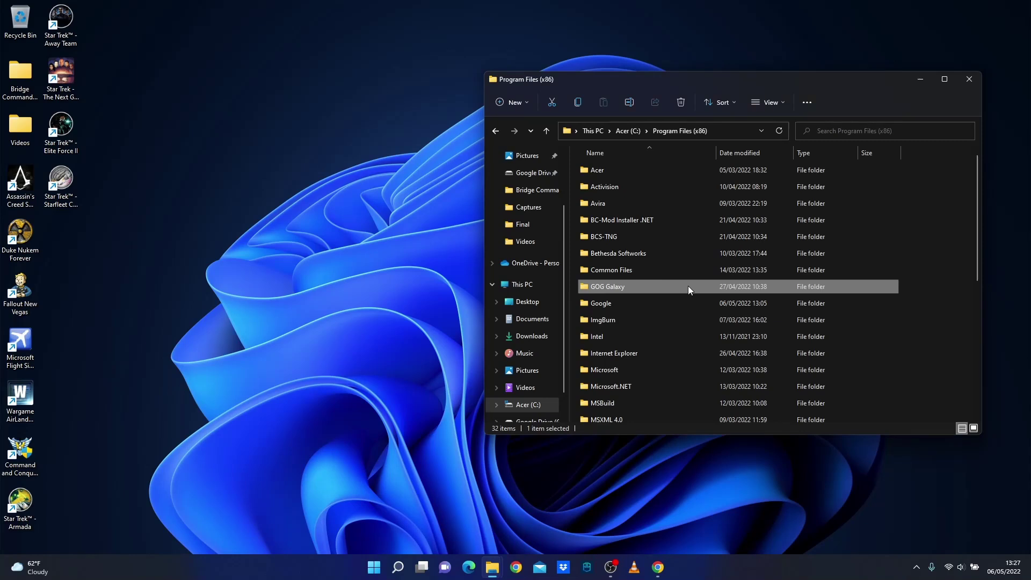
mouse_move(677, 290)
double_click(635, 286)
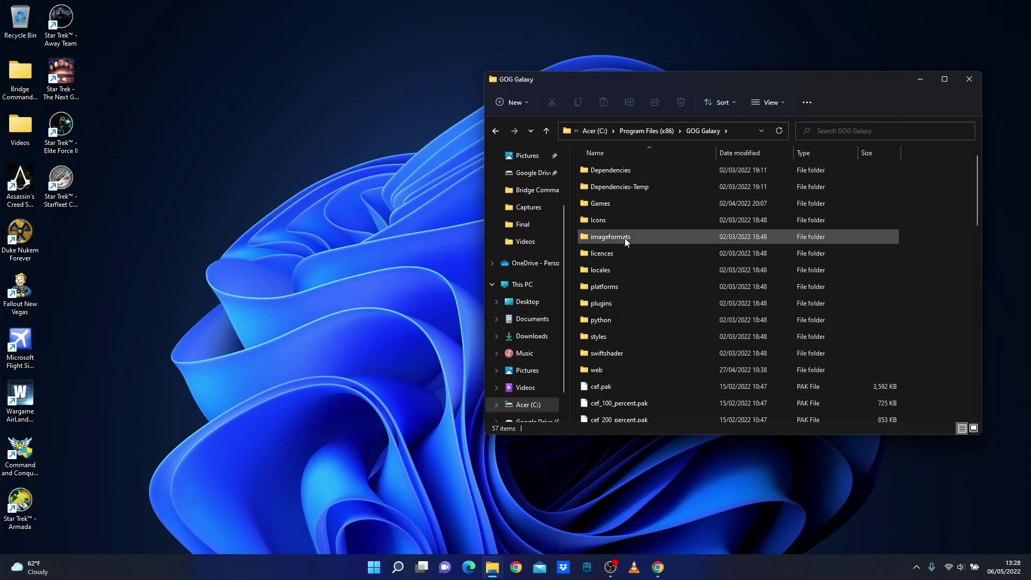
double_click(627, 205)
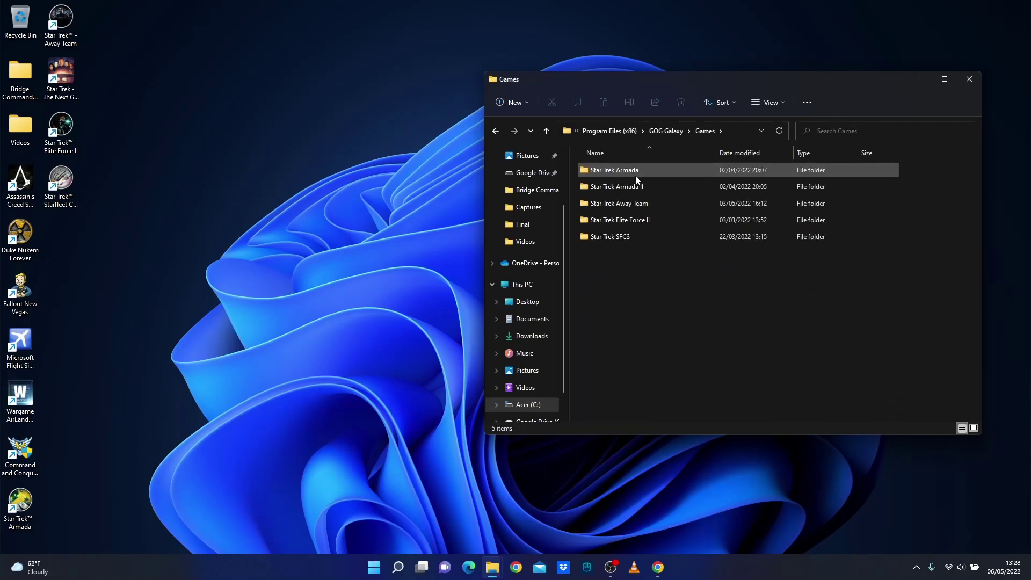
click(919, 79)
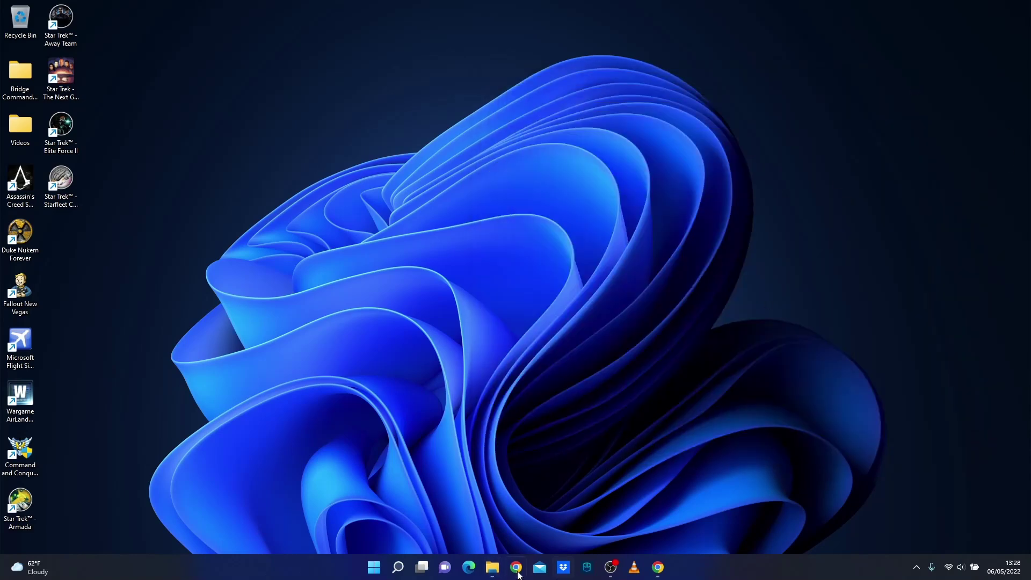
- Look through the files in Activision's Bridge Commander installation folder
mouse_move(492, 567)
click(410, 508)
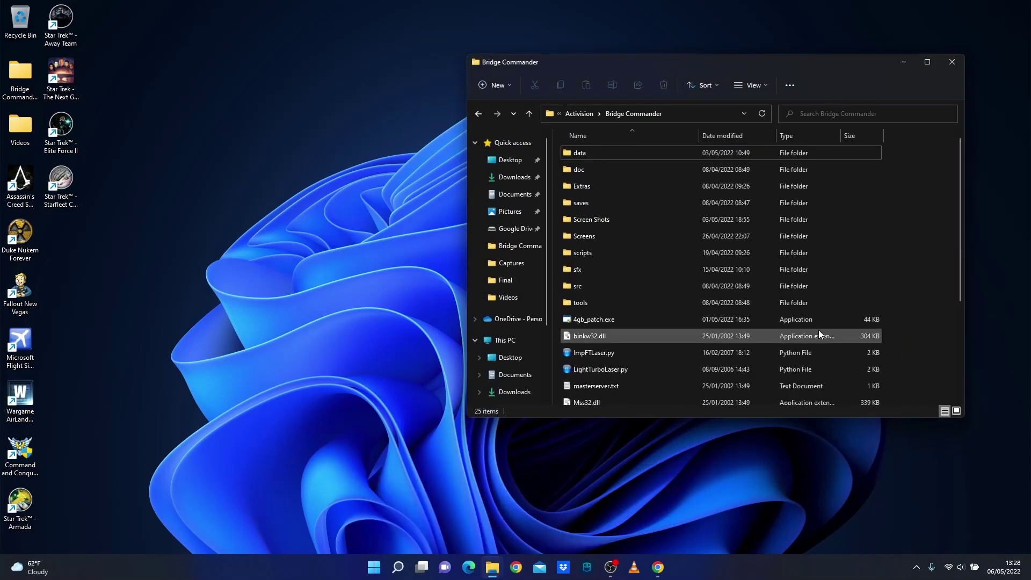
drag(963, 220, 961, 318)
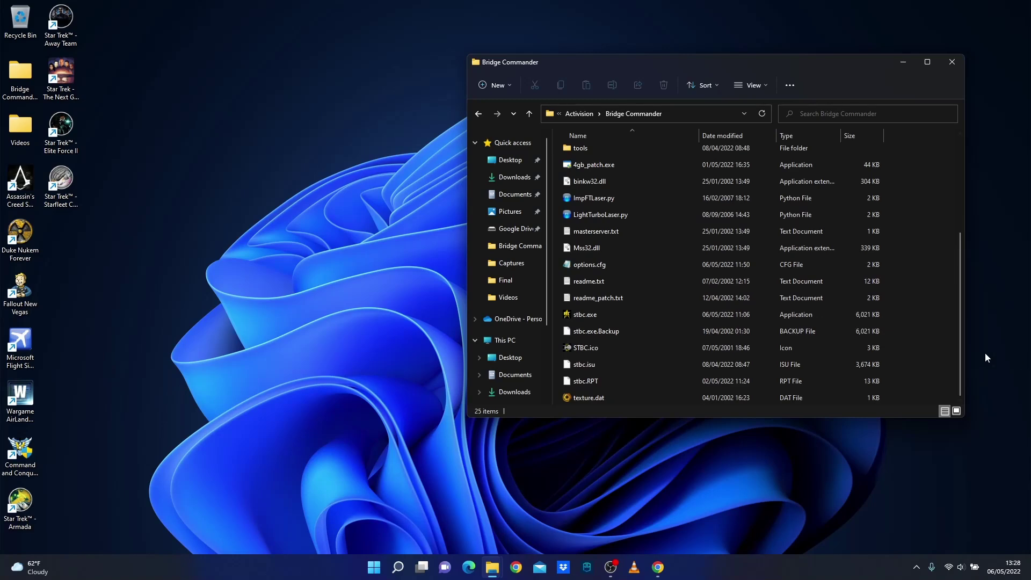
drag(960, 353, 984, 227)
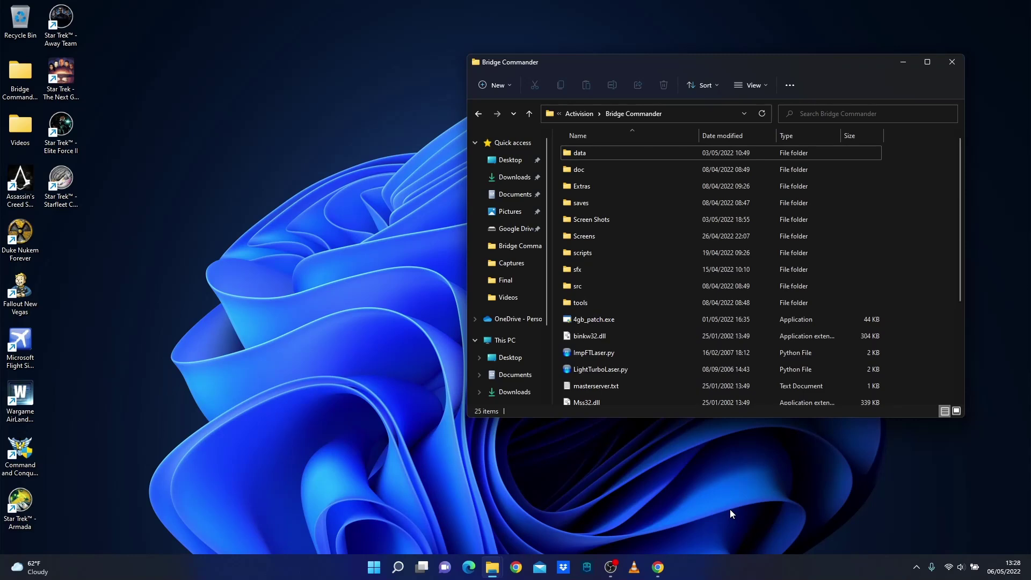
- Open the KOBMARU-2011.10 folder inside the Star Trek Bridge Commander folder in Documents
mouse_move(488, 565)
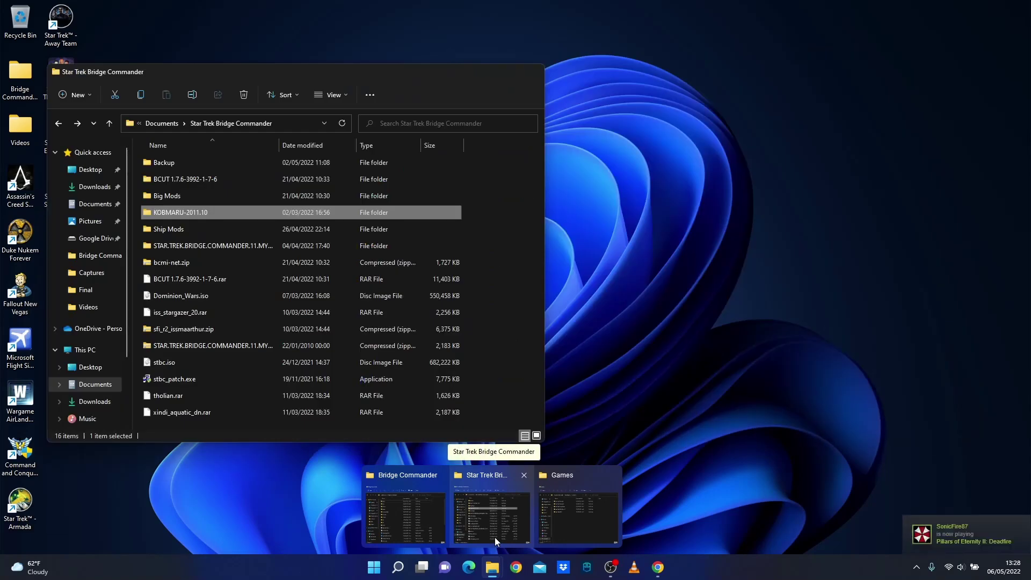
click(494, 534)
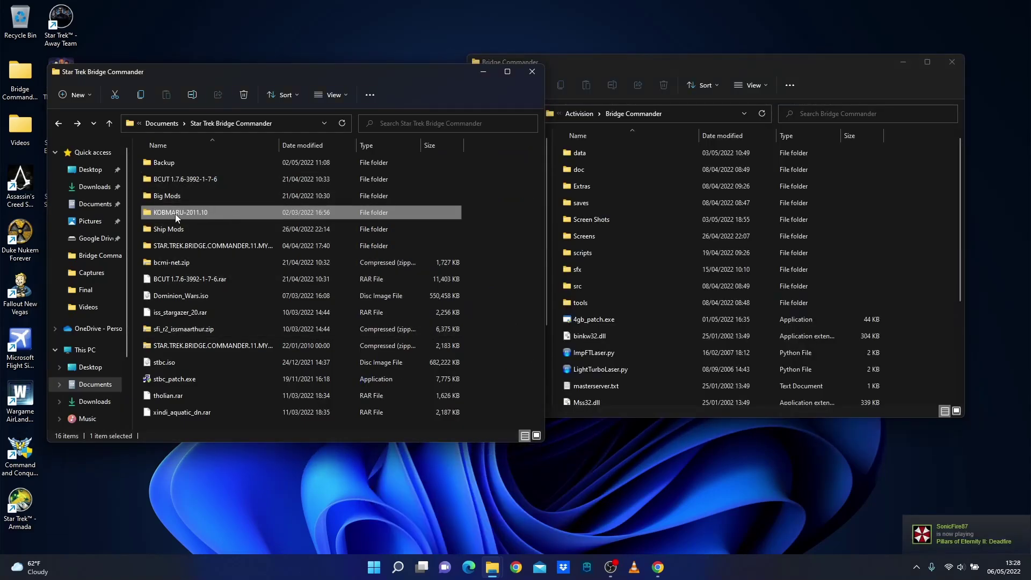
double_click(193, 211)
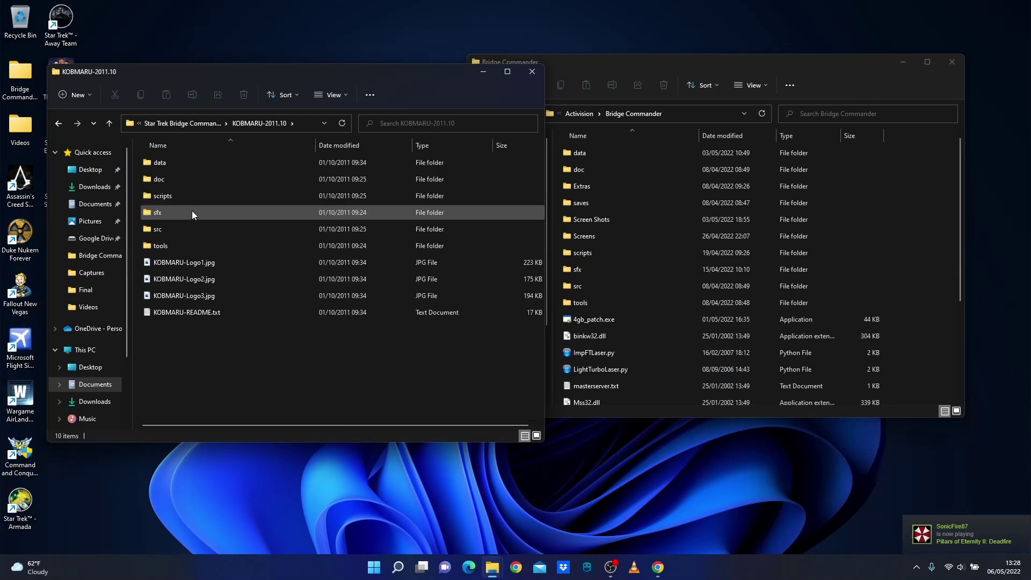
click(59, 123)
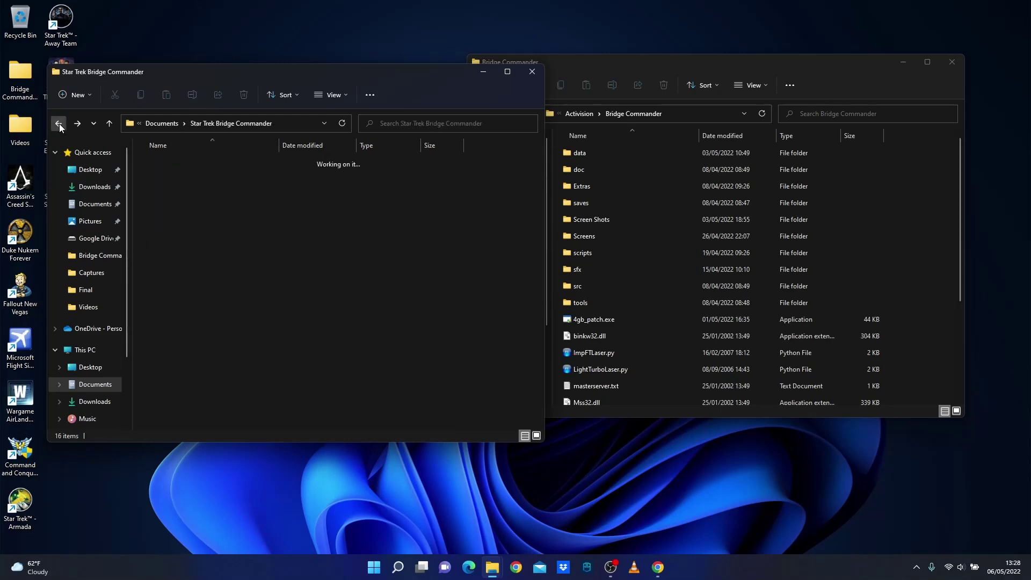
mouse_move(188, 209)
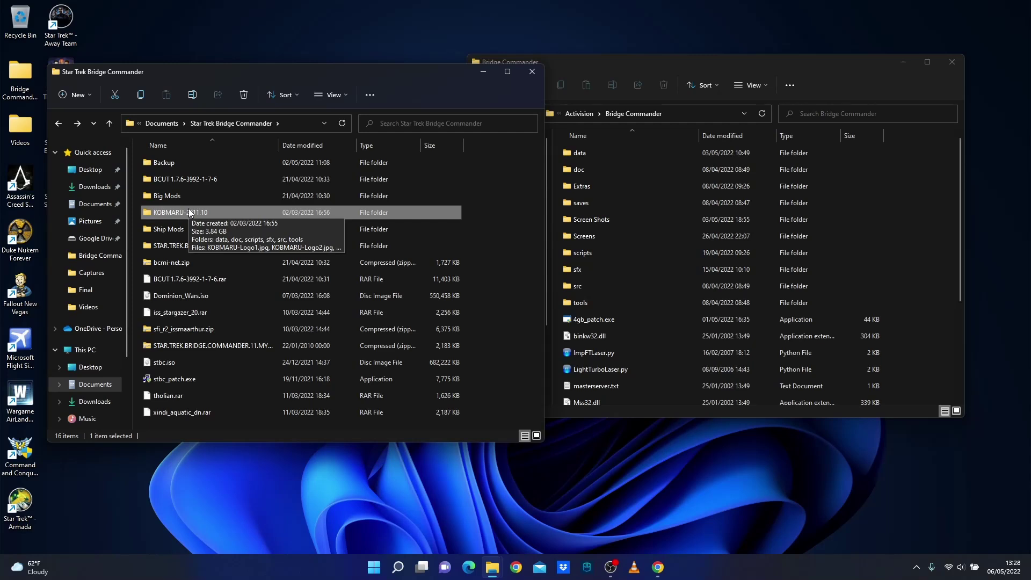
right_click(188, 208)
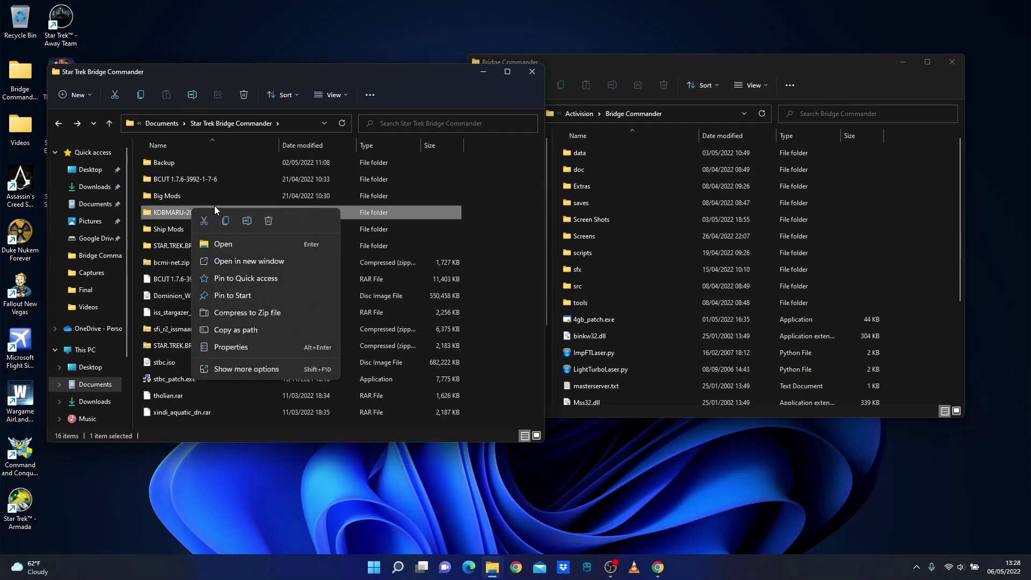
click(167, 218)
double_click(175, 213)
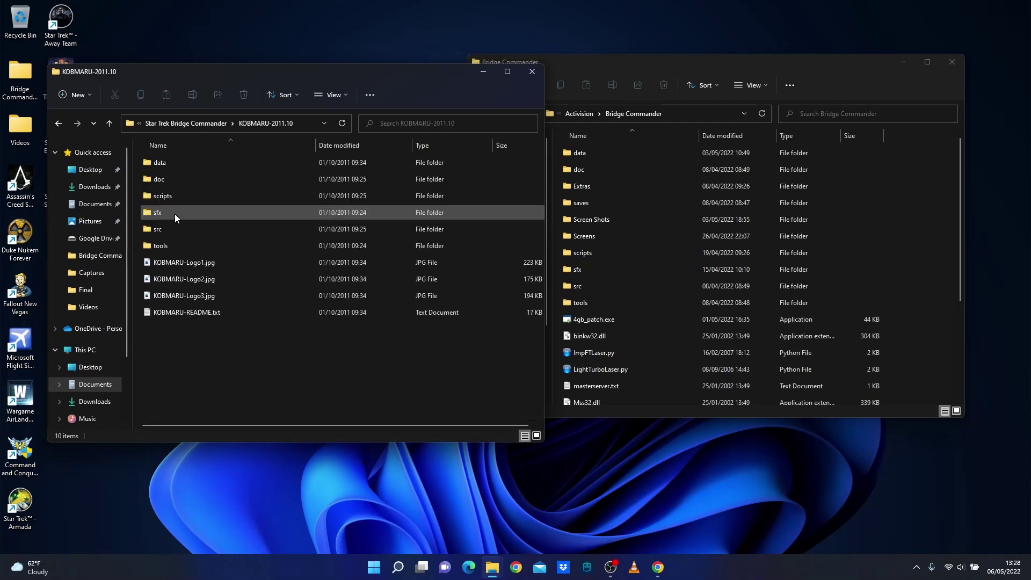
- Copy the data, scripts, sfx, src and tools folders from KOBMARU-2011.10, and put its window away
click(175, 159)
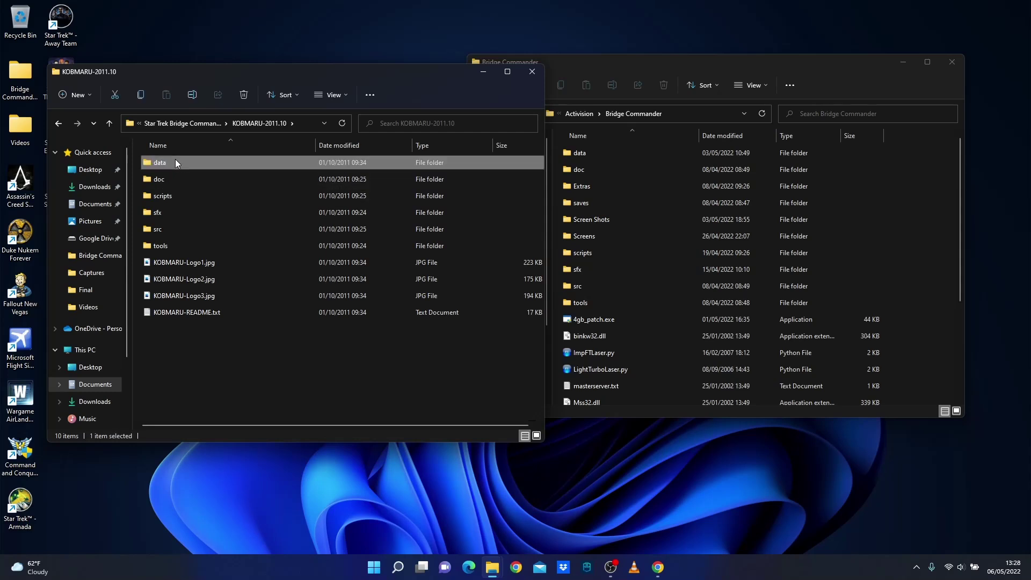
ctrl+click(175, 197)
ctrl+click(169, 214)
ctrl+click(172, 228)
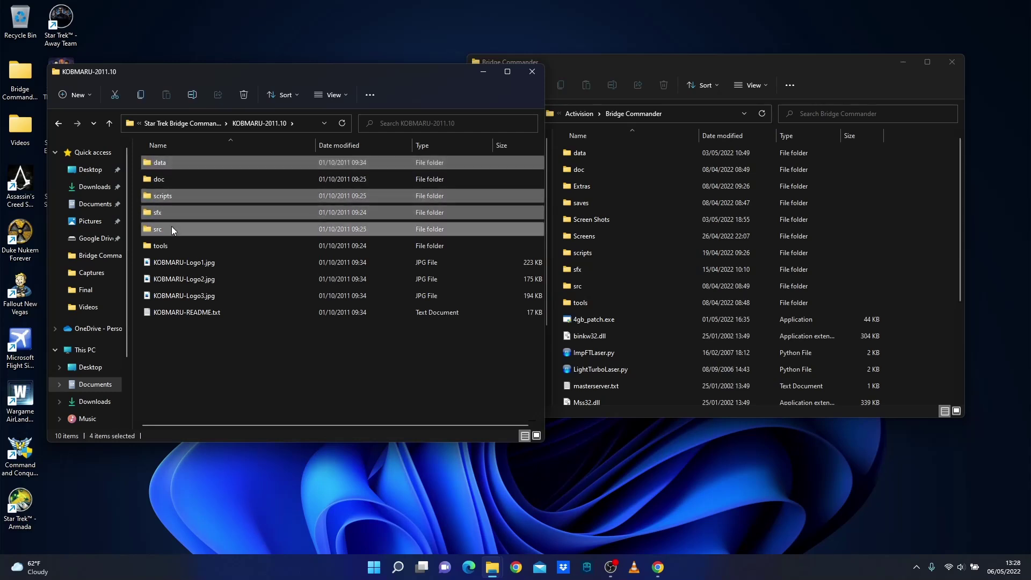
ctrl+click(174, 243)
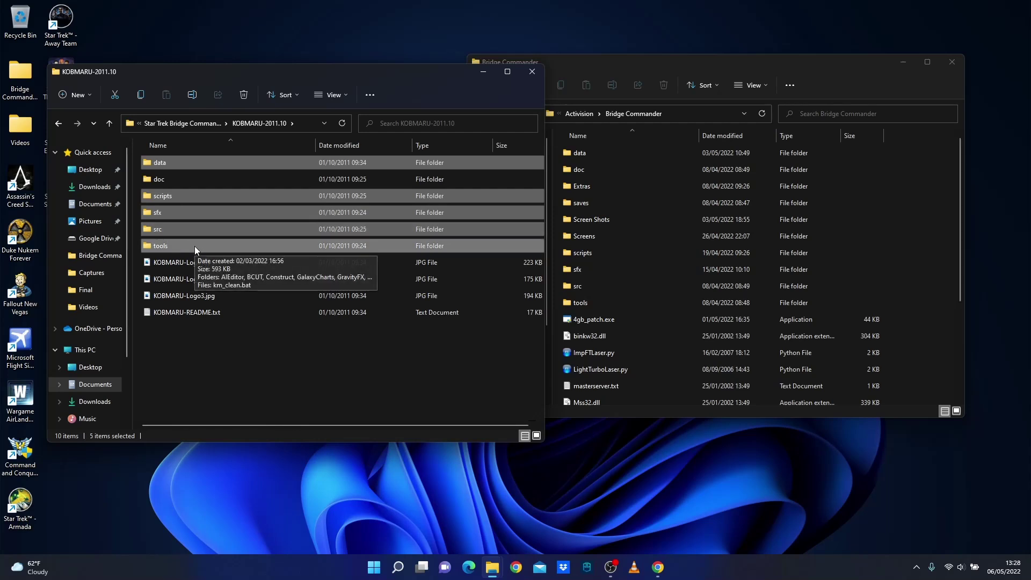
right_click(198, 211)
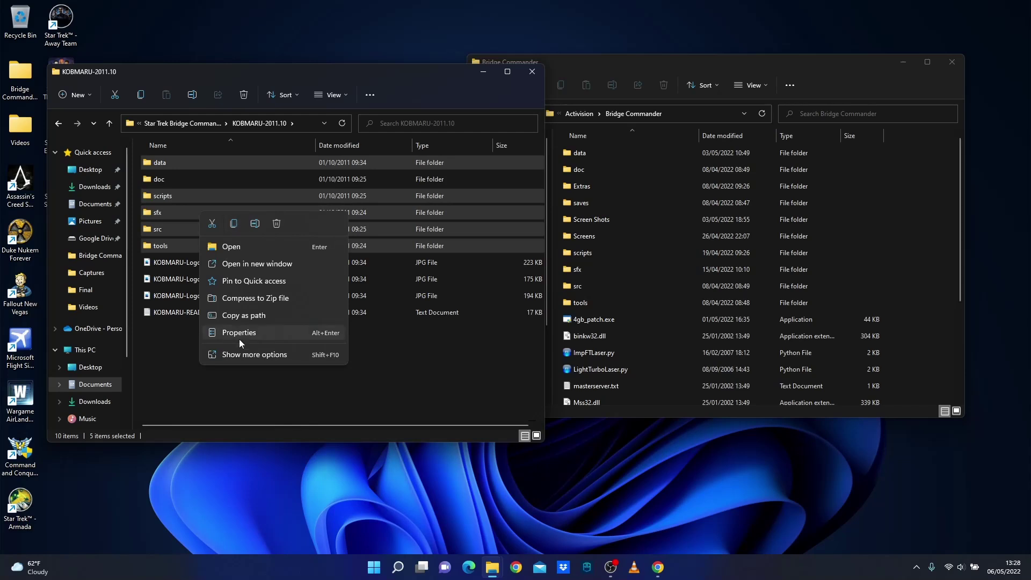
click(236, 354)
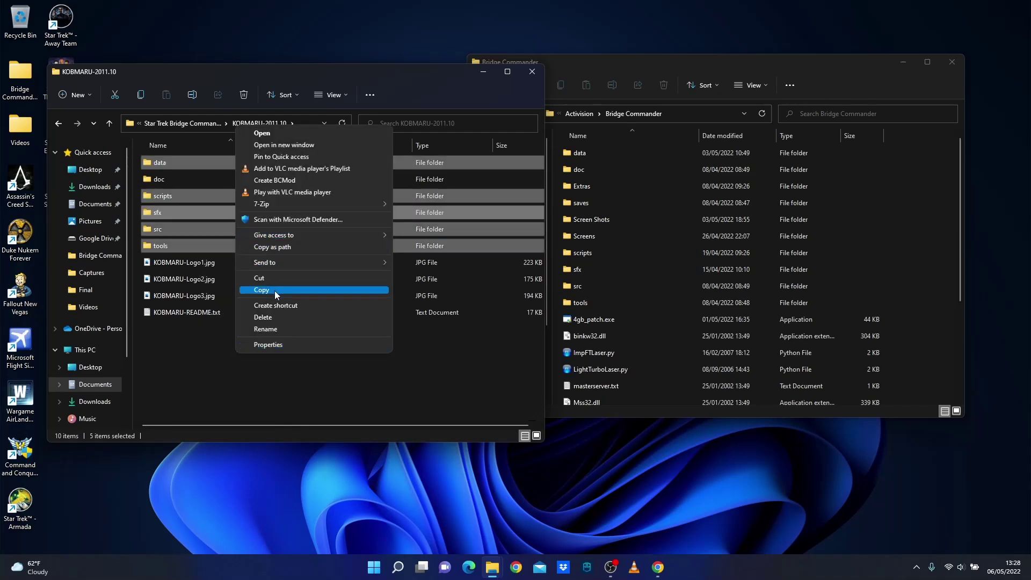
click(278, 289)
click(589, 60)
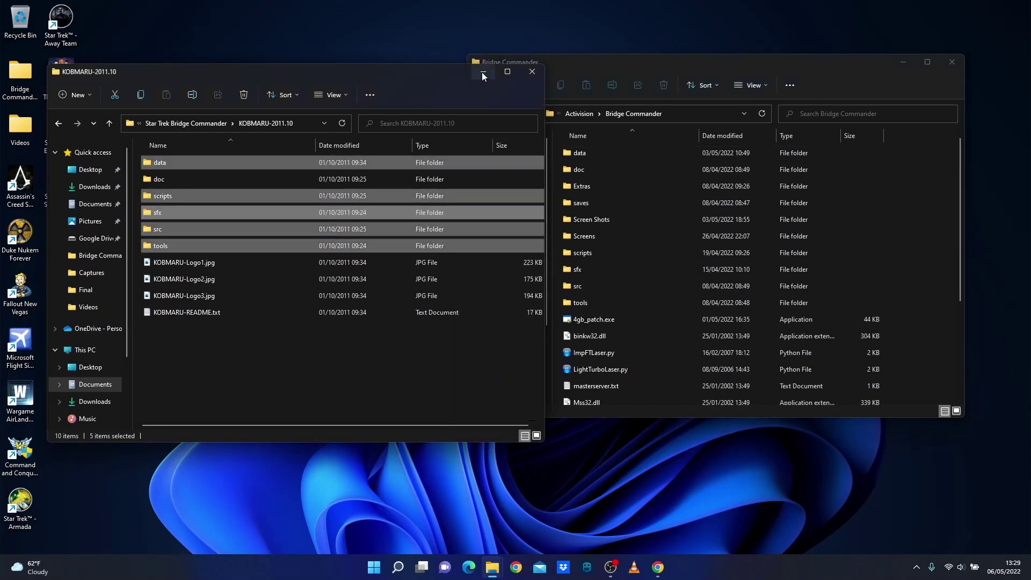
key(alt+F4)
- Run stbc.exe from the Bridge Commander folder as administrator
scroll(957, 358, down, 3)
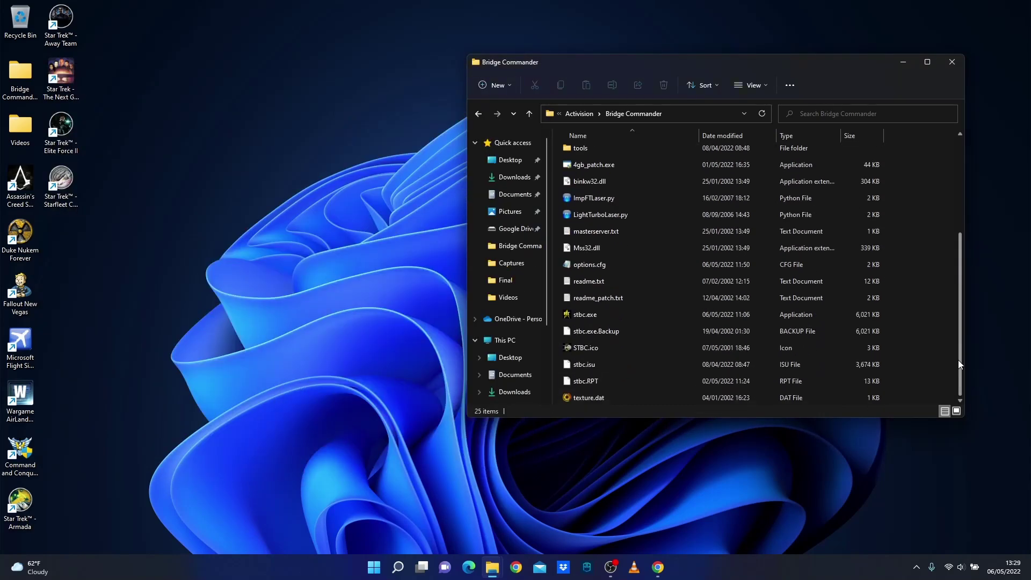
click(618, 314)
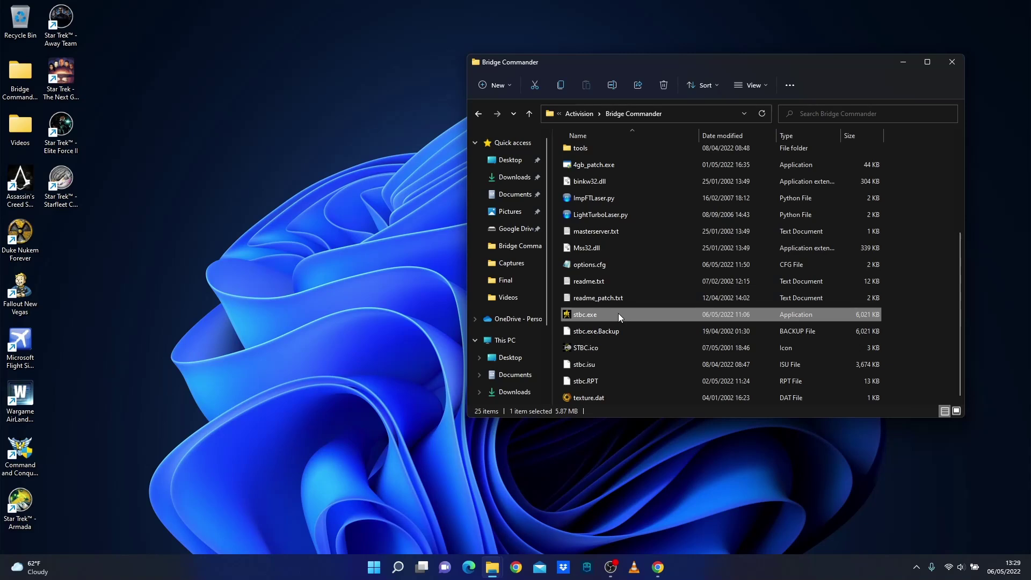
right_click(619, 316)
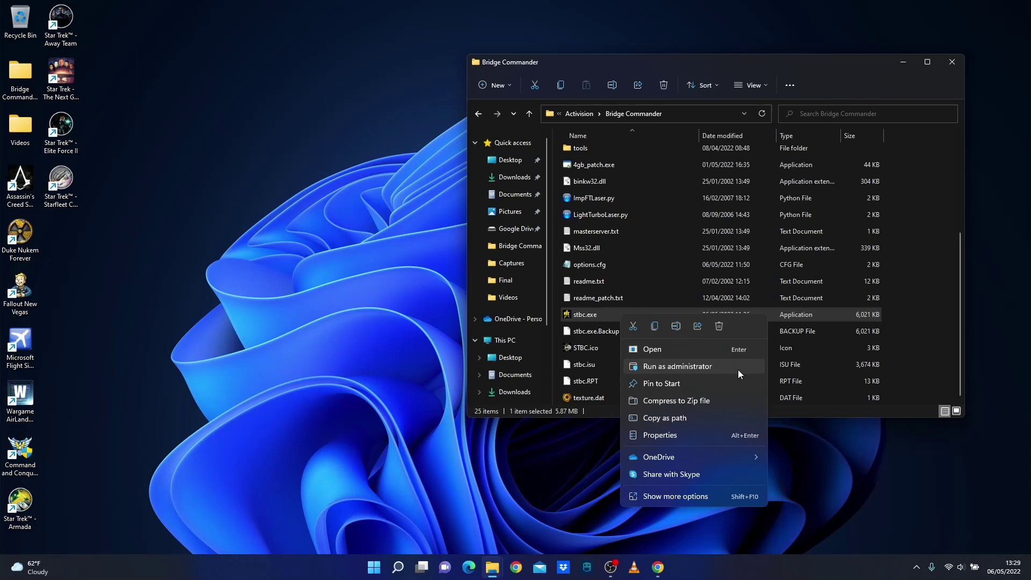
click(710, 365)
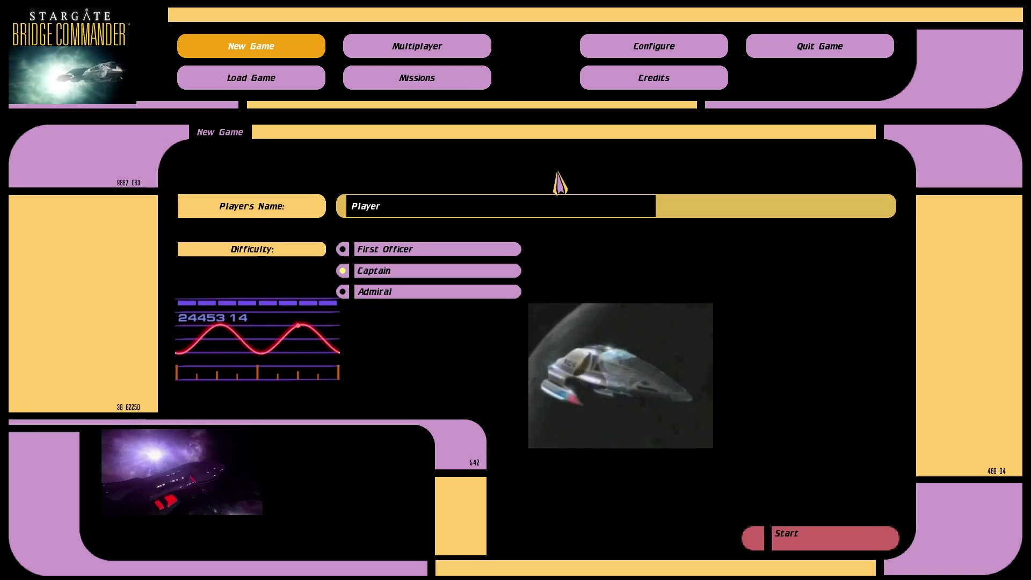
- View the additional resolutions in the game's graphics configuration, and quit the game
click(695, 48)
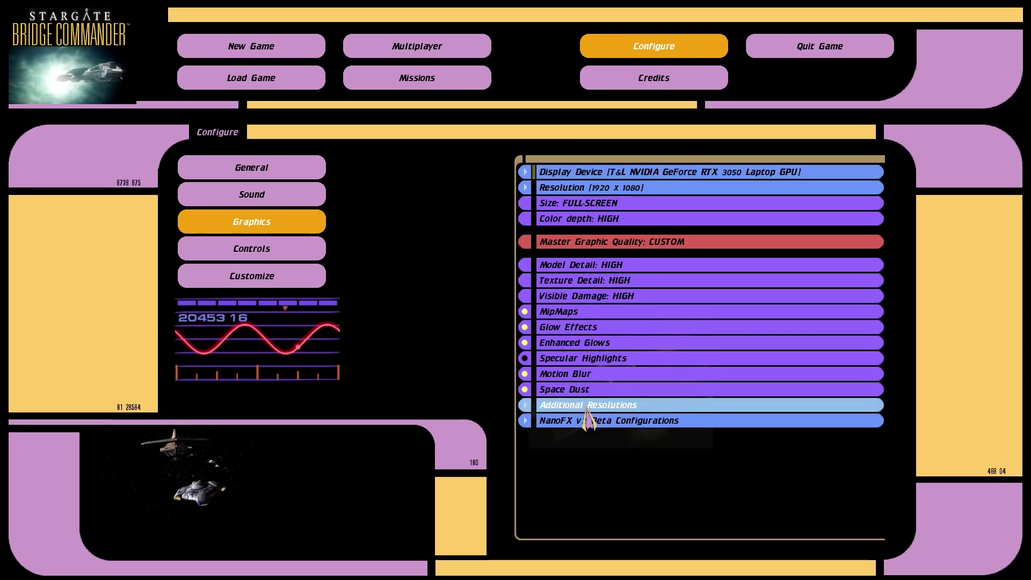
click(644, 407)
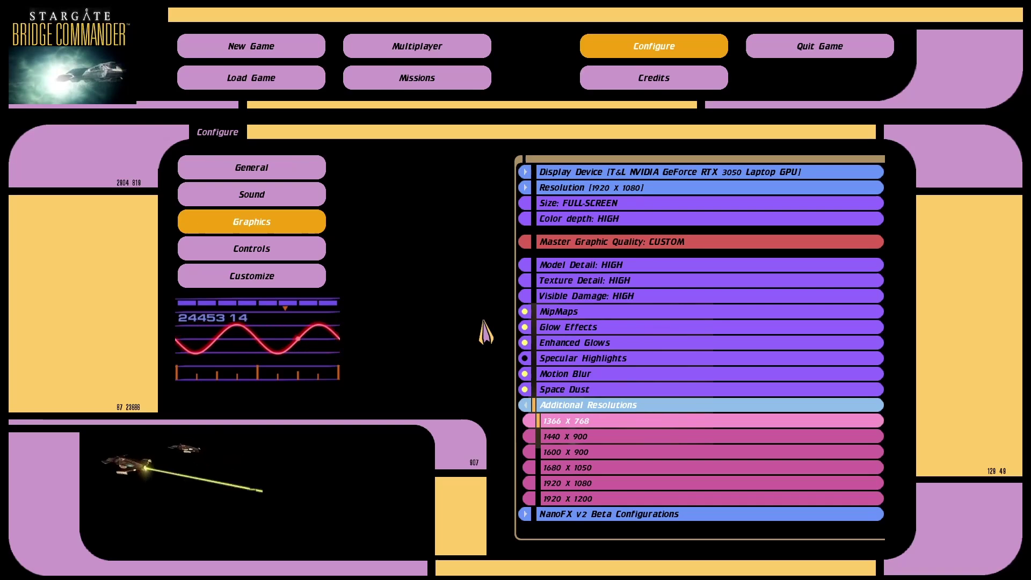
click(831, 50)
click(530, 256)
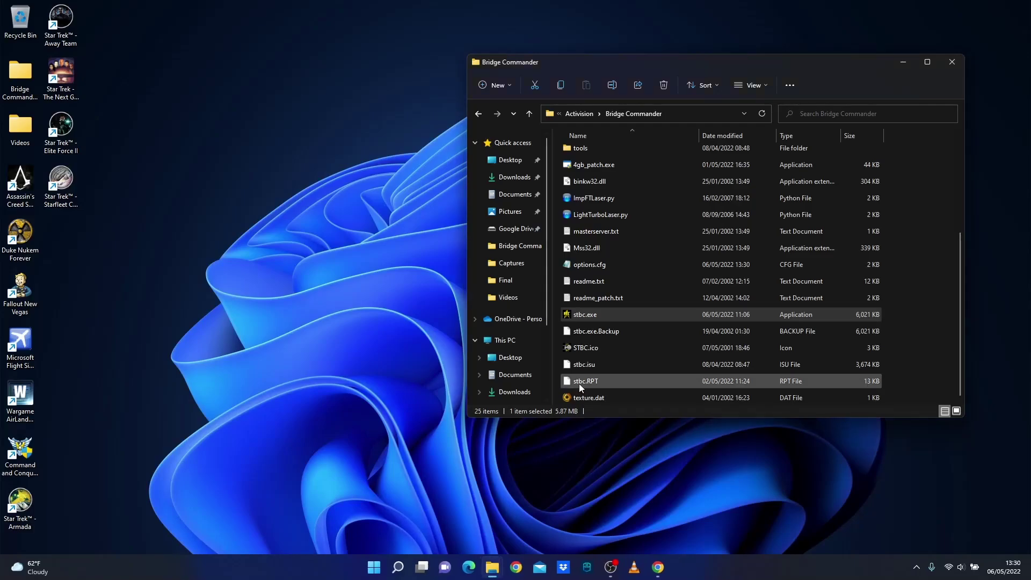
double_click(588, 315)
right_click(589, 317)
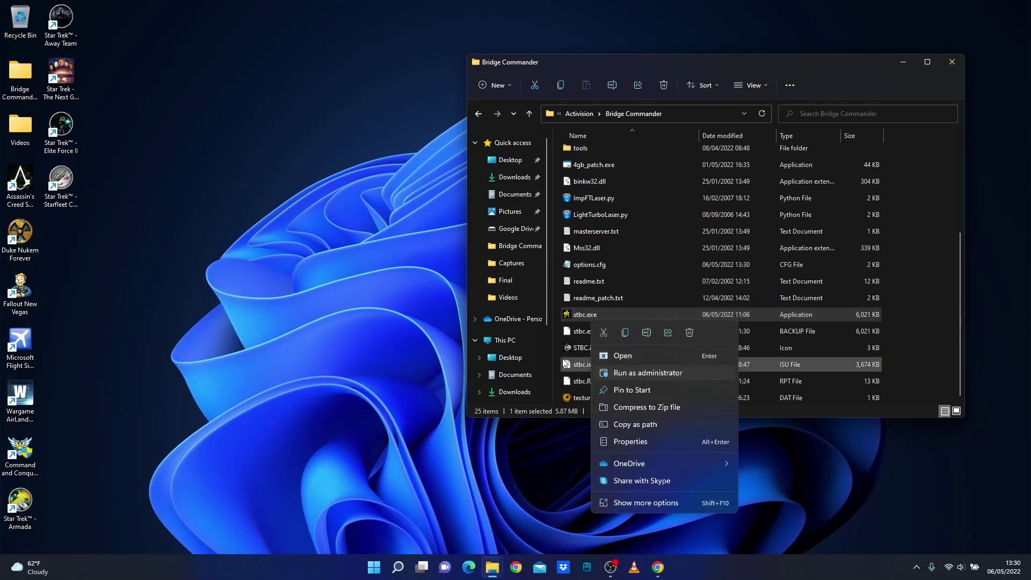
click(329, 360)
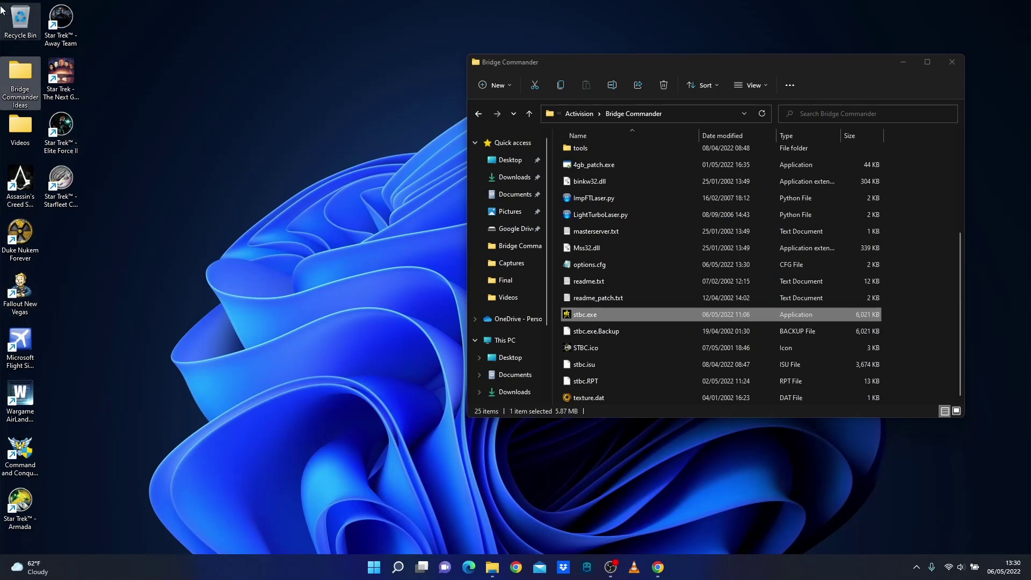
drag(373, 329, 1, 2)
- Override the high DPI scaling behaviour of stbc.exe with scaling performed by Application, and close its properties
right_click(591, 312)
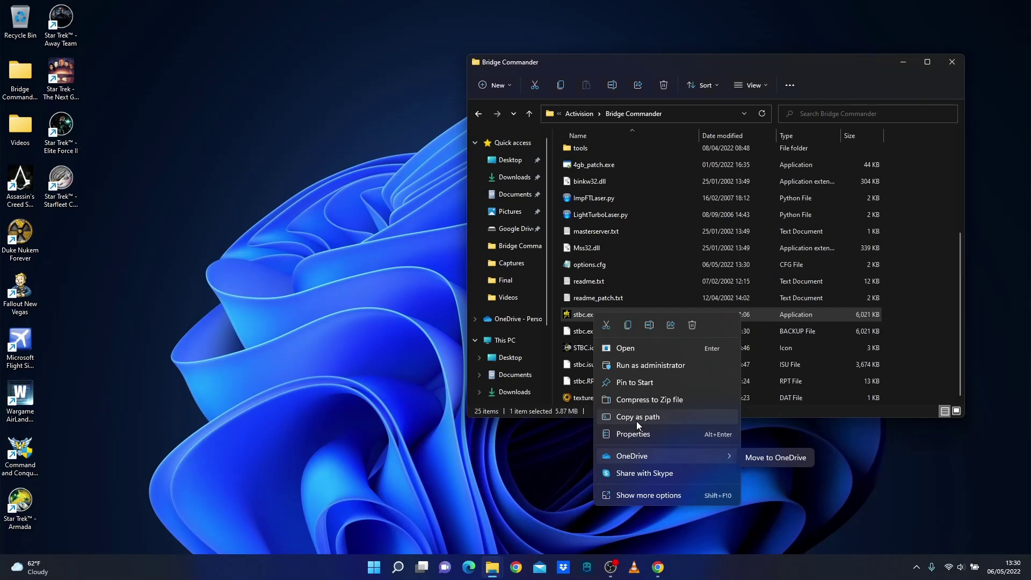
click(637, 494)
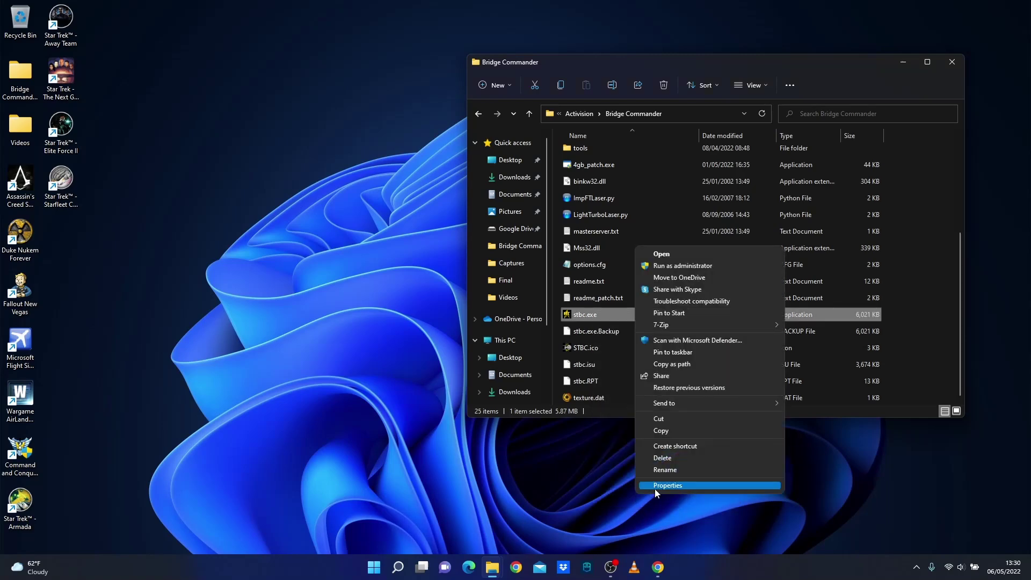
click(671, 487)
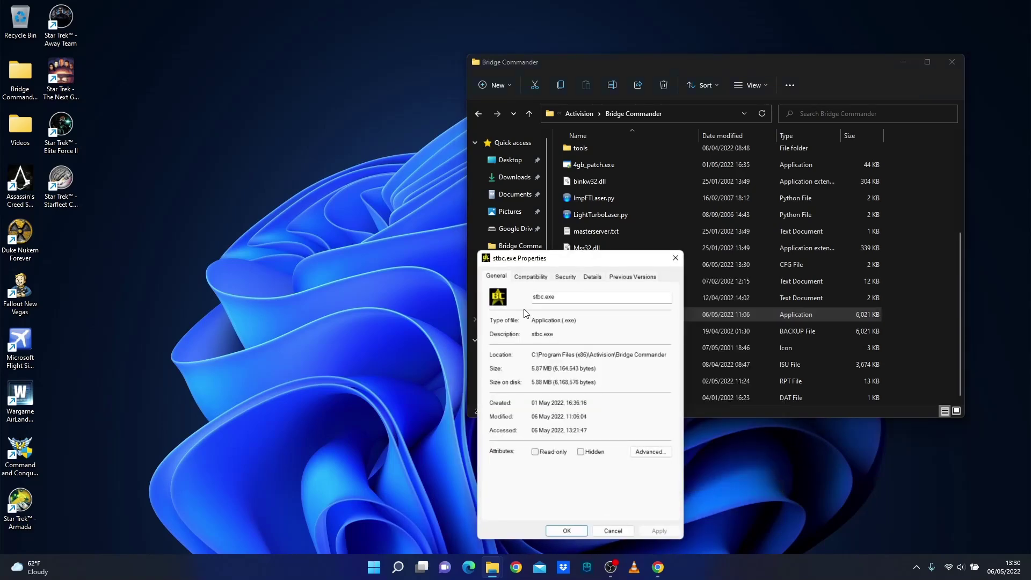
click(537, 279)
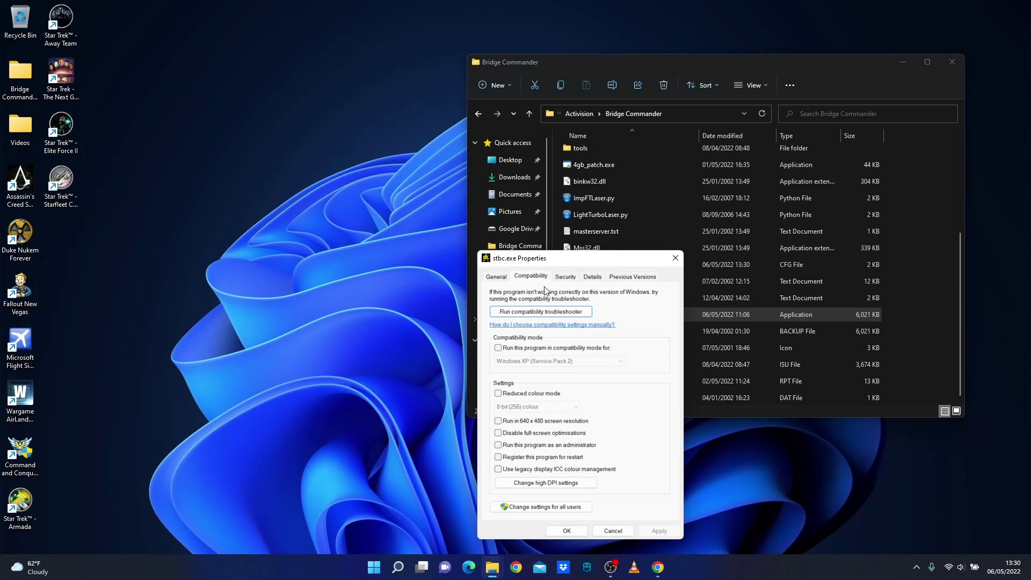
click(556, 484)
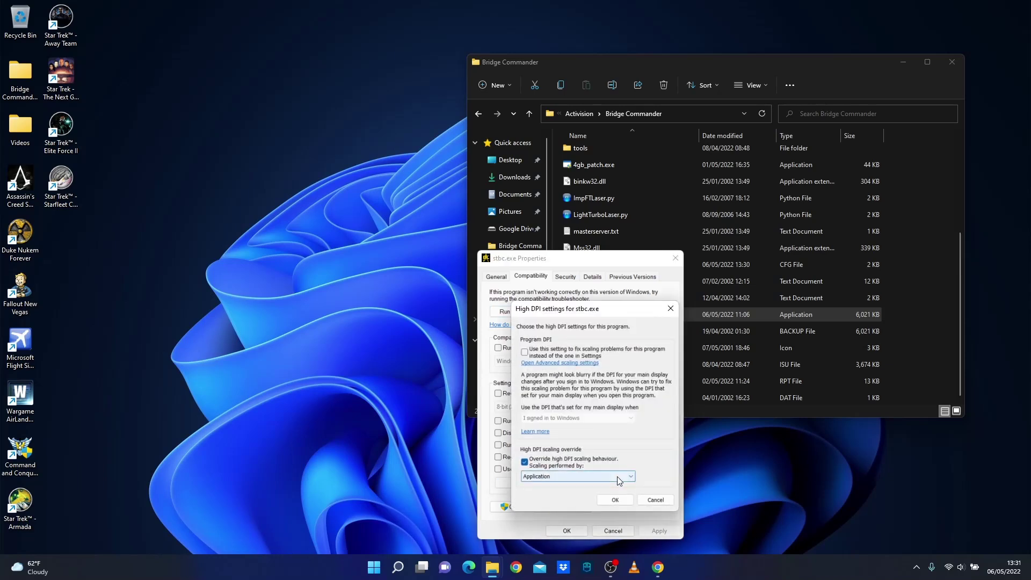
click(525, 462)
click(525, 463)
click(616, 500)
click(649, 530)
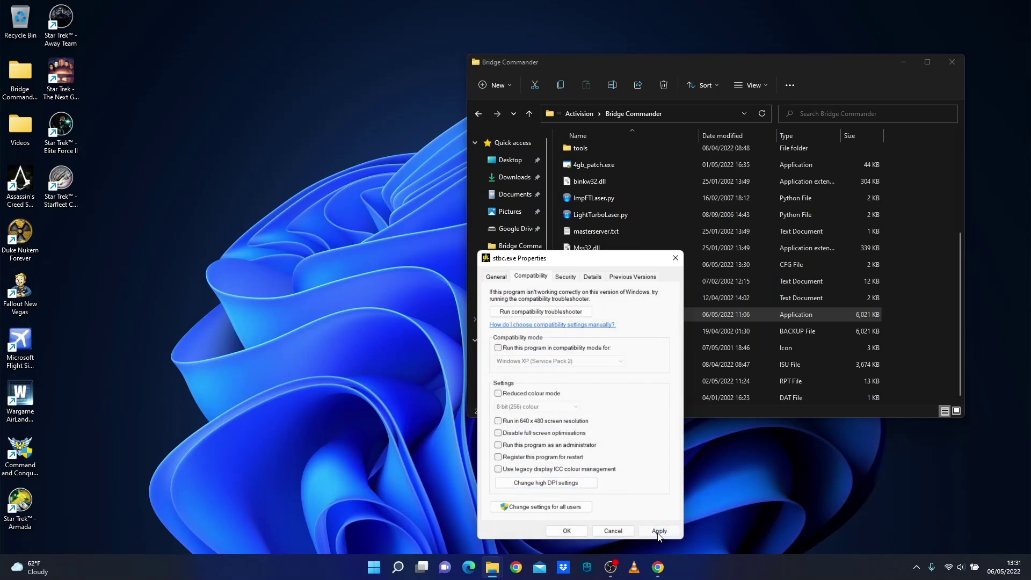
click(567, 531)
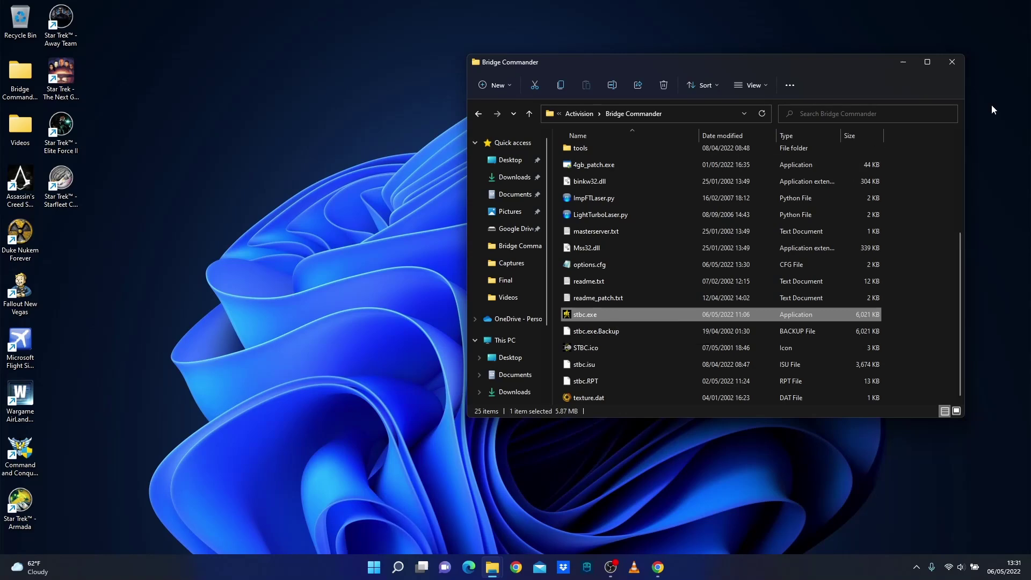
- Bring back the KOBMARU-2011.10 window and open the fedws folder inside Ship Mods in Star Trek Bridge Commander
click(904, 69)
mouse_move(503, 567)
click(498, 512)
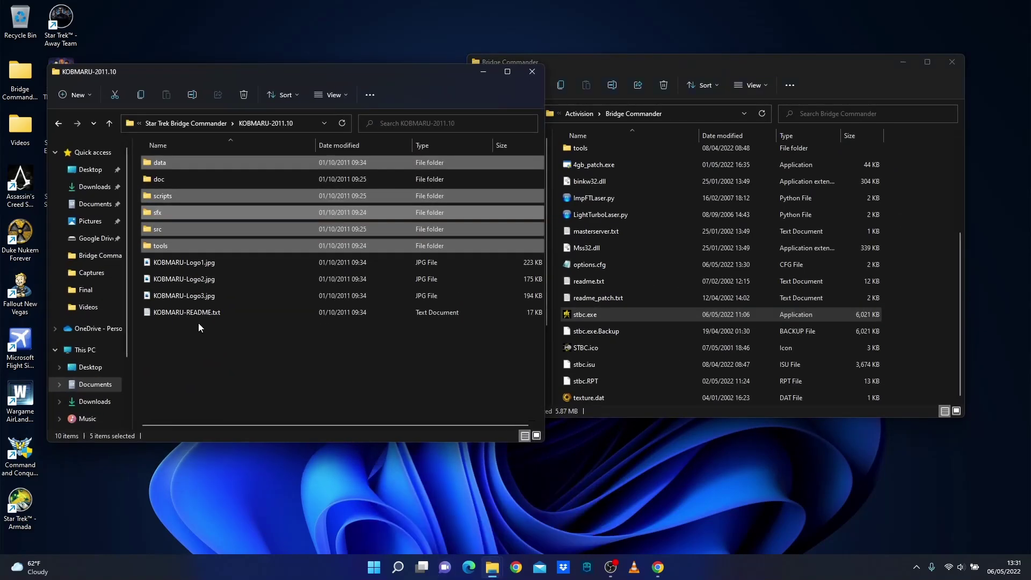
click(56, 124)
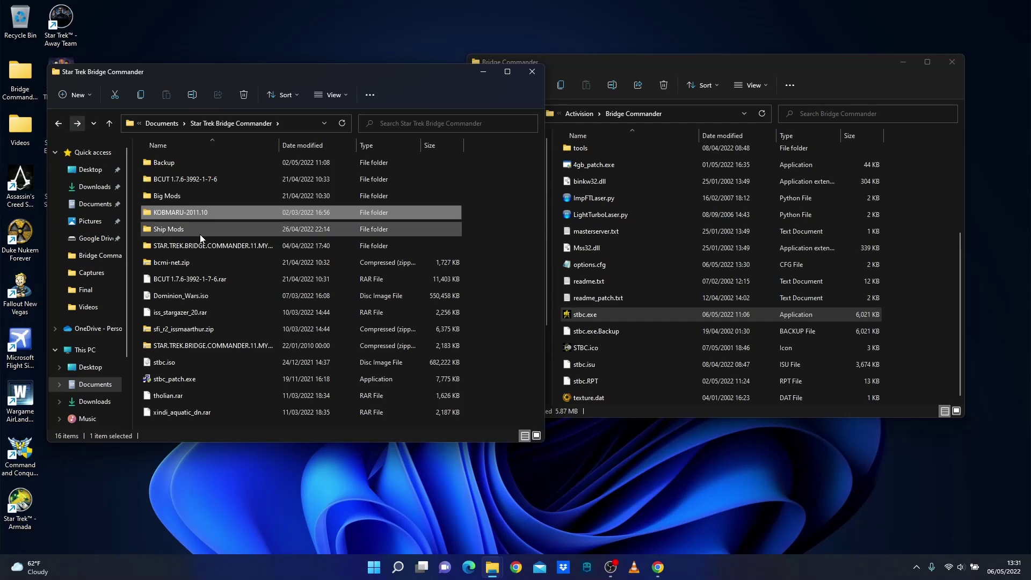
double_click(179, 226)
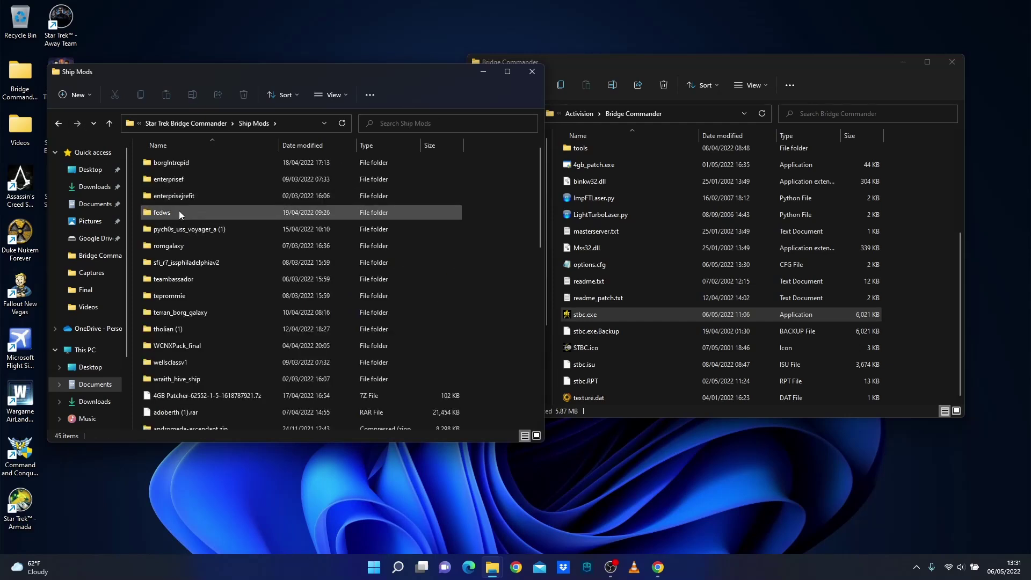
double_click(179, 210)
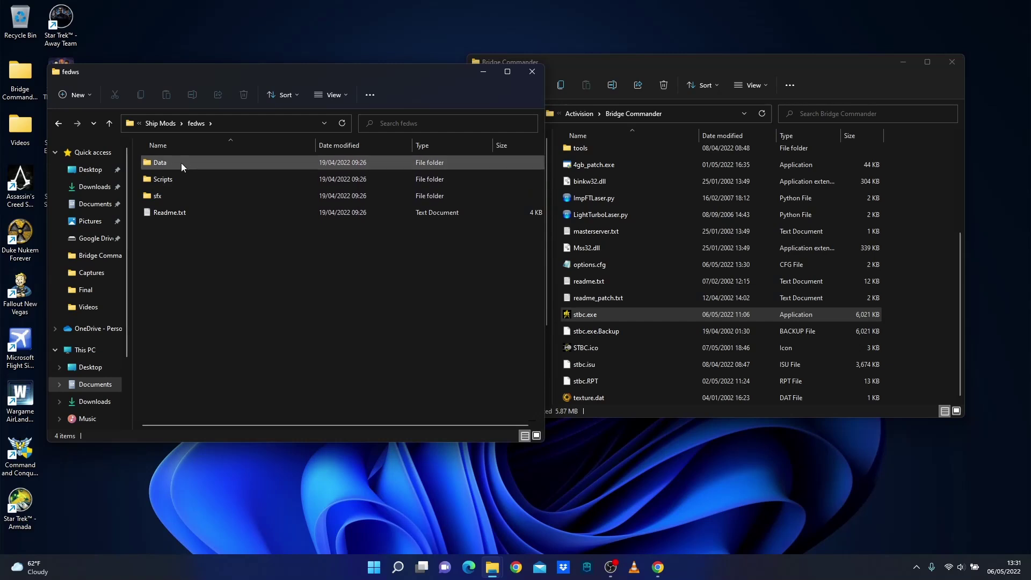
- Compare the Data, Scripts and sfx folders of the fedws mod with the folders in the Bridge Commander installation
click(182, 183)
click(178, 199)
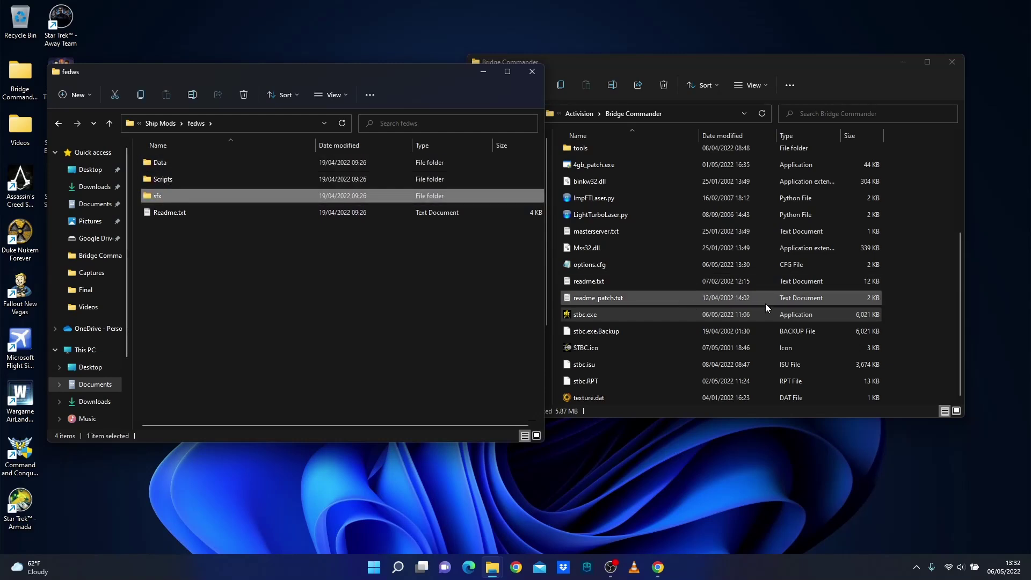
drag(959, 301, 961, 194)
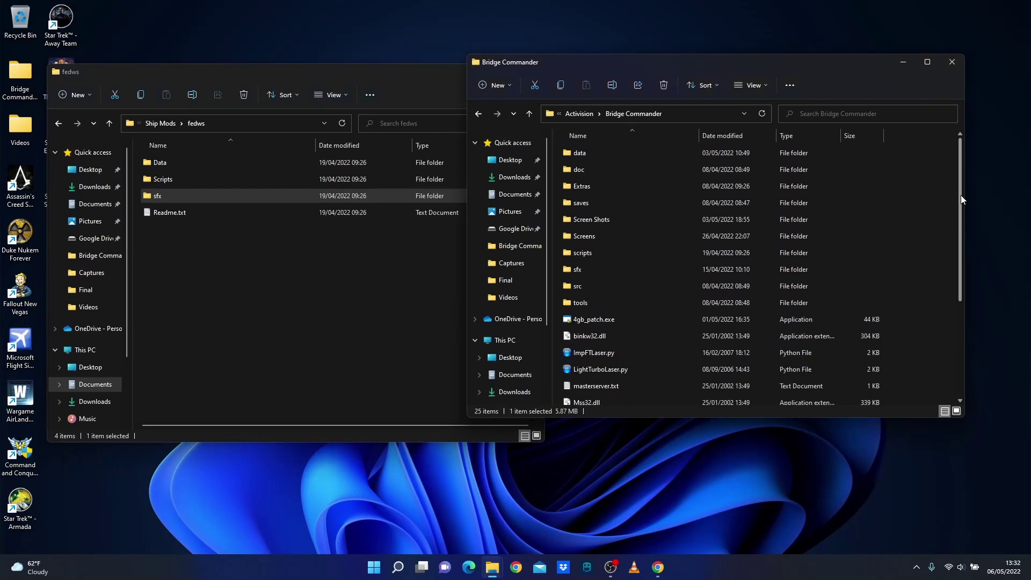
click(916, 226)
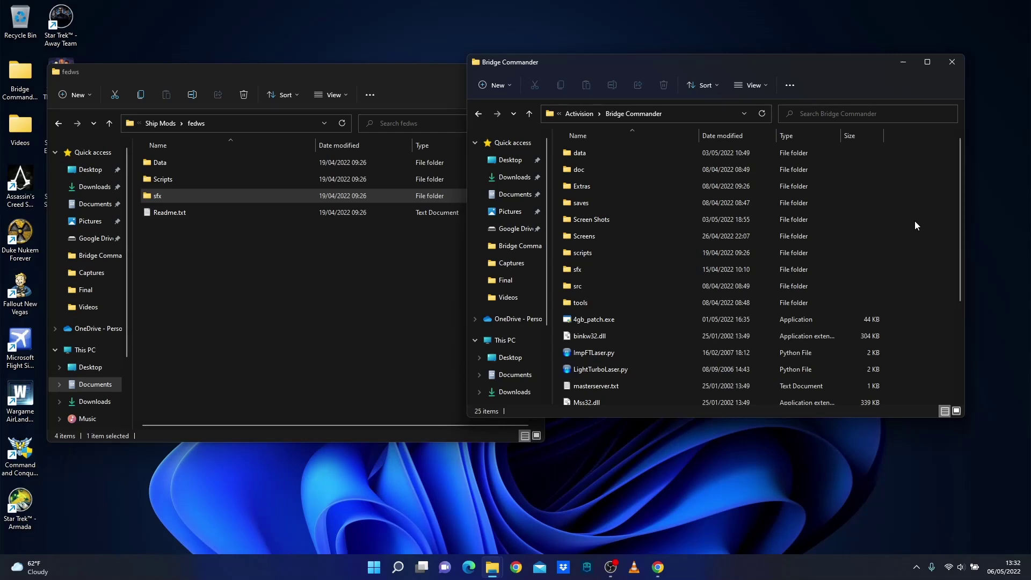
- Maximize the Bridge Commander window and browse from This PC to the Activision folder in Program Files (x86) on drive C
click(492, 566)
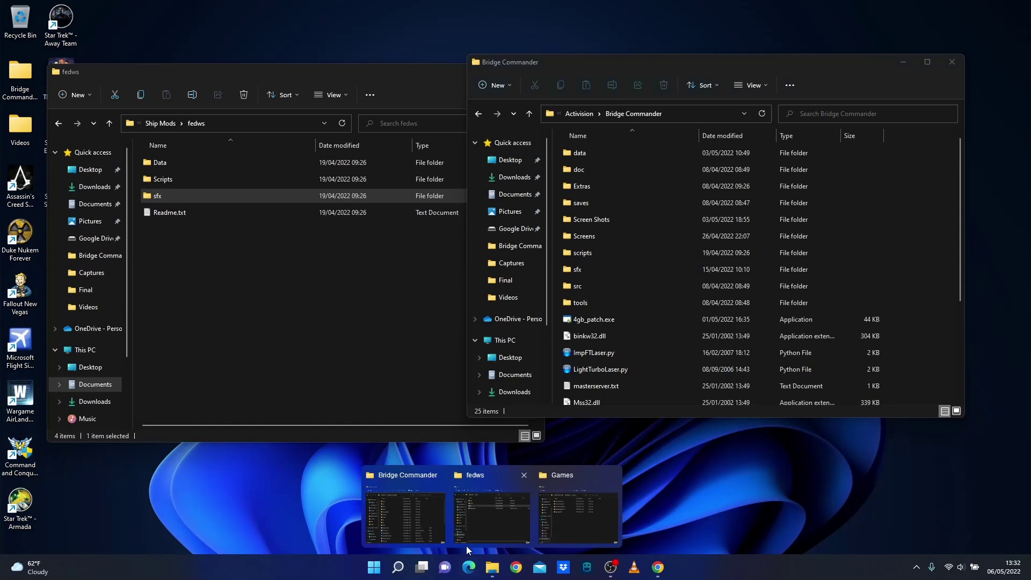
click(418, 517)
double_click(600, 60)
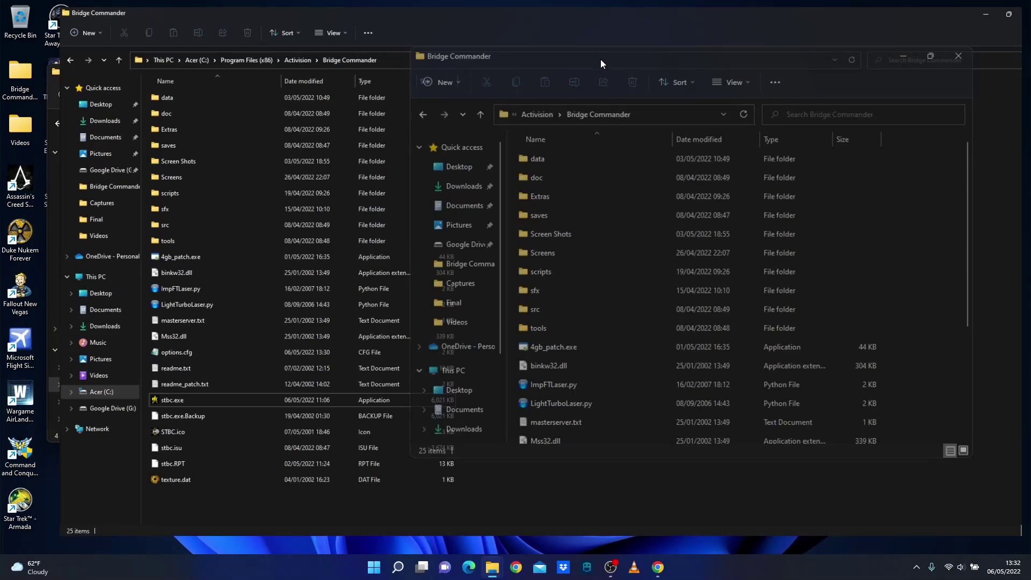
click(38, 281)
click(156, 161)
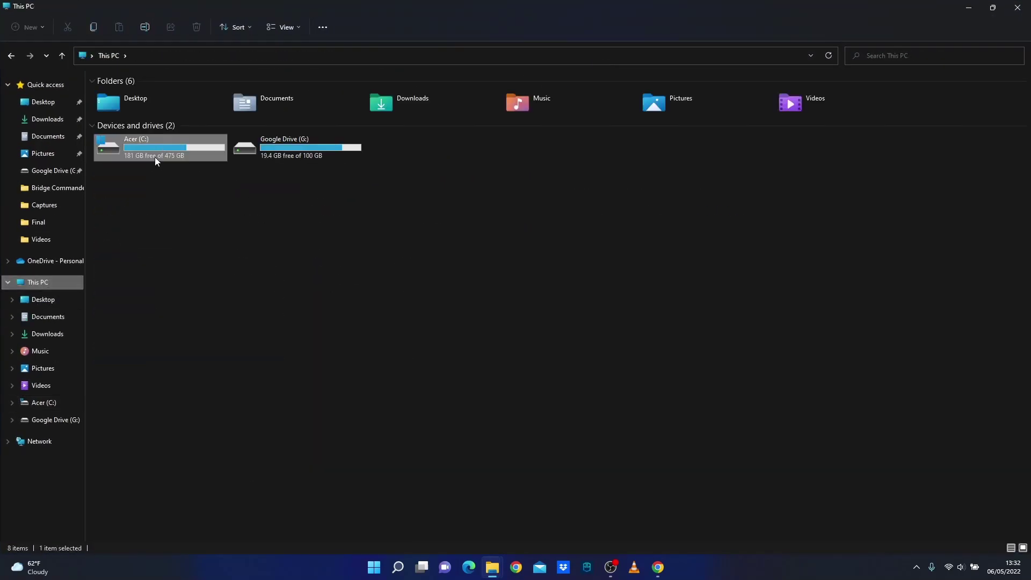
double_click(159, 146)
double_click(165, 193)
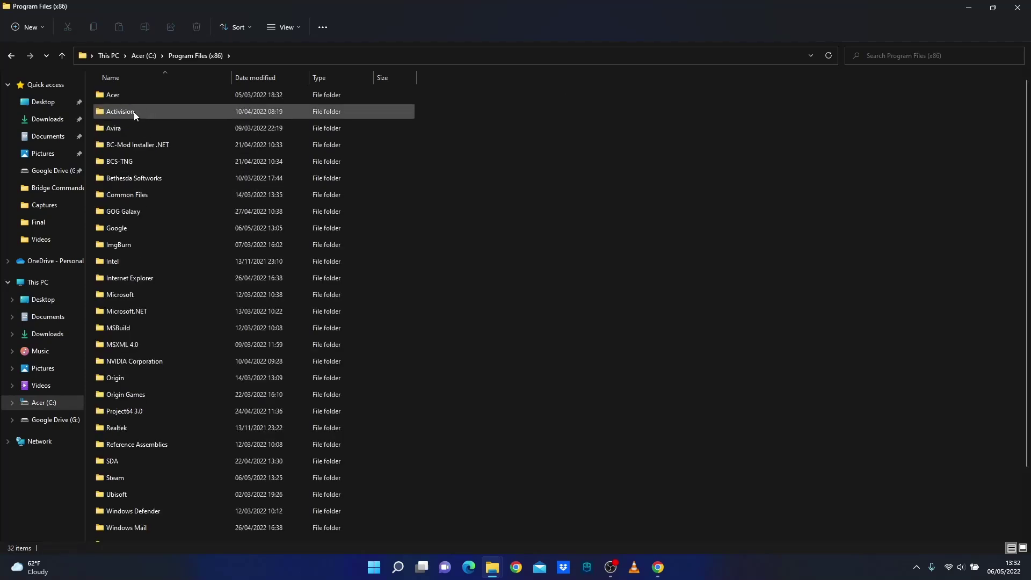
double_click(135, 114)
- Open the Bridge Commander1 folder to view the contents of the second game installation
click(206, 100)
click(327, 114)
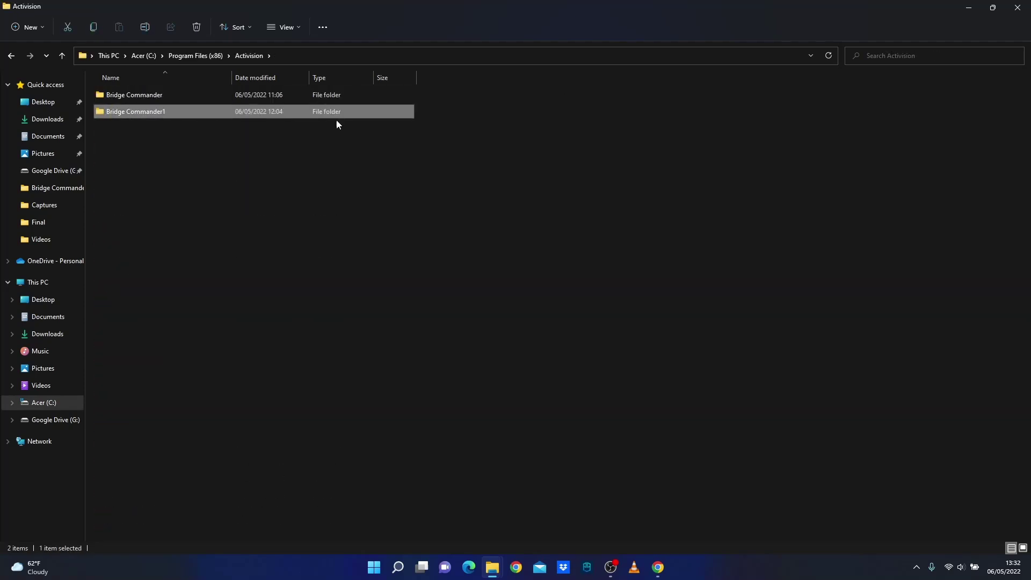
double_click(207, 112)
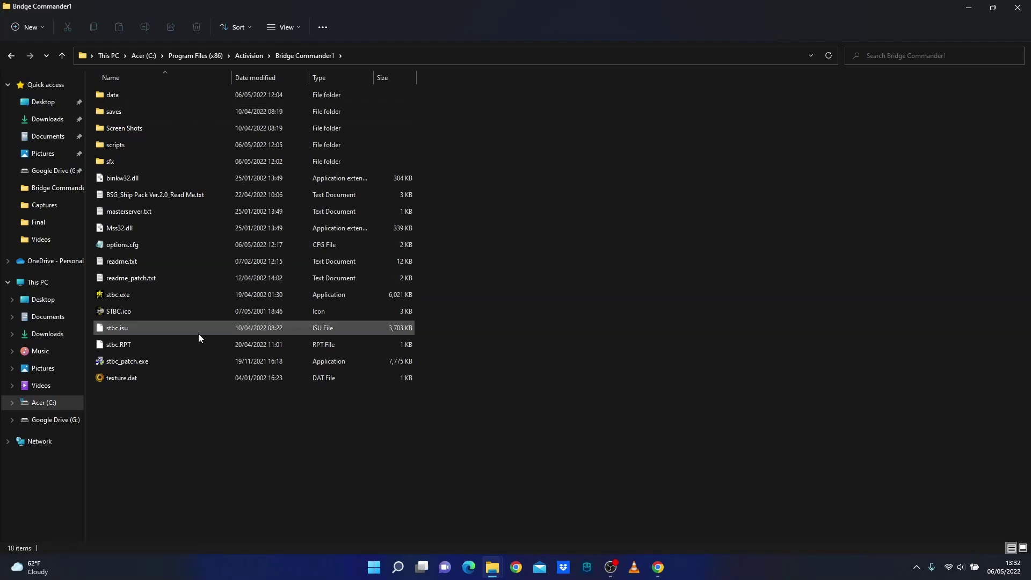
- Return to the original Bridge Commander folder and locate 4gb_patch.exe in it
click(11, 56)
double_click(128, 95)
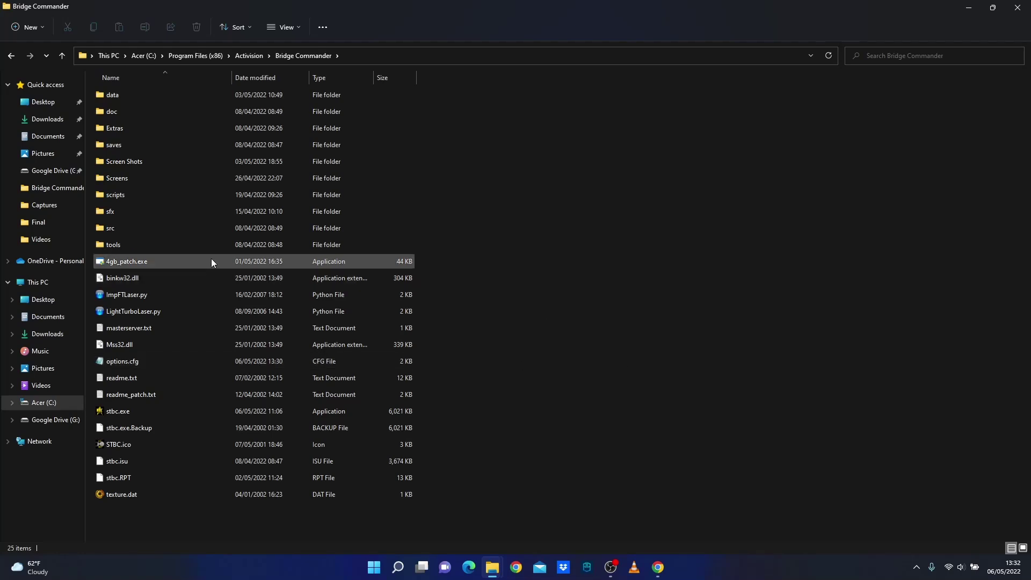
click(161, 263)
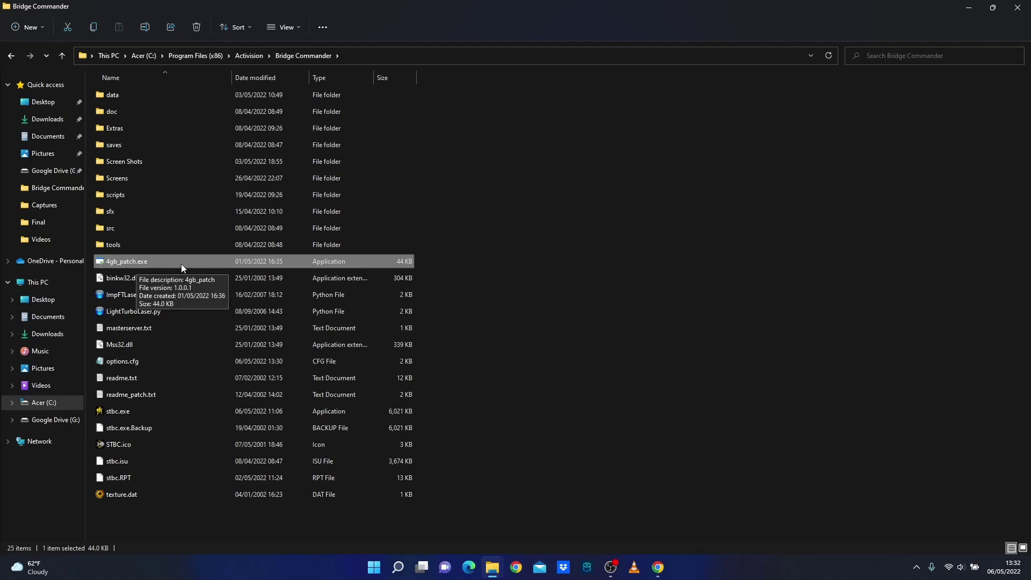
click(533, 288)
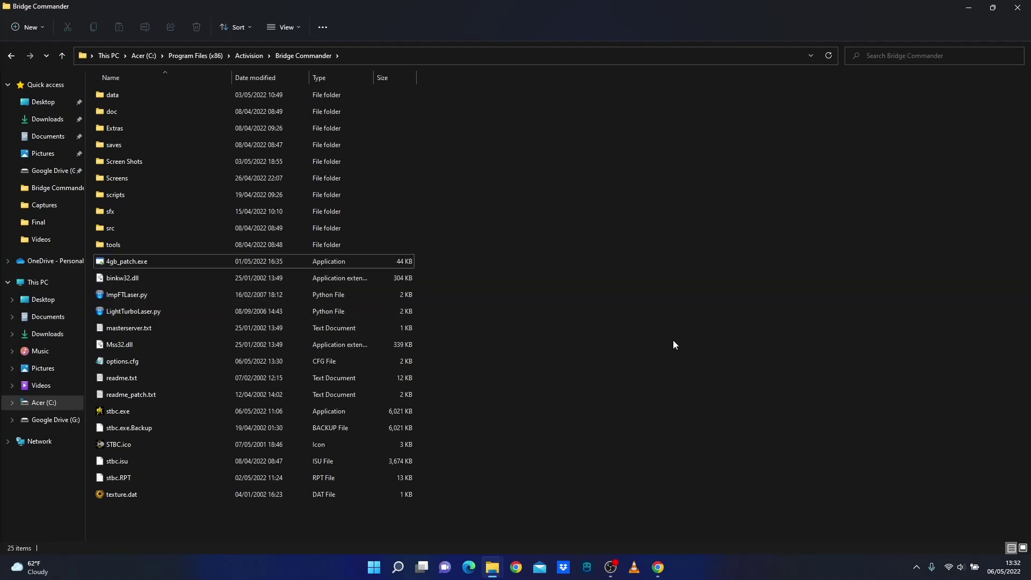
- Restore the Bridge Commander window beside the fedws window and show the end of its file list
double_click(634, 9)
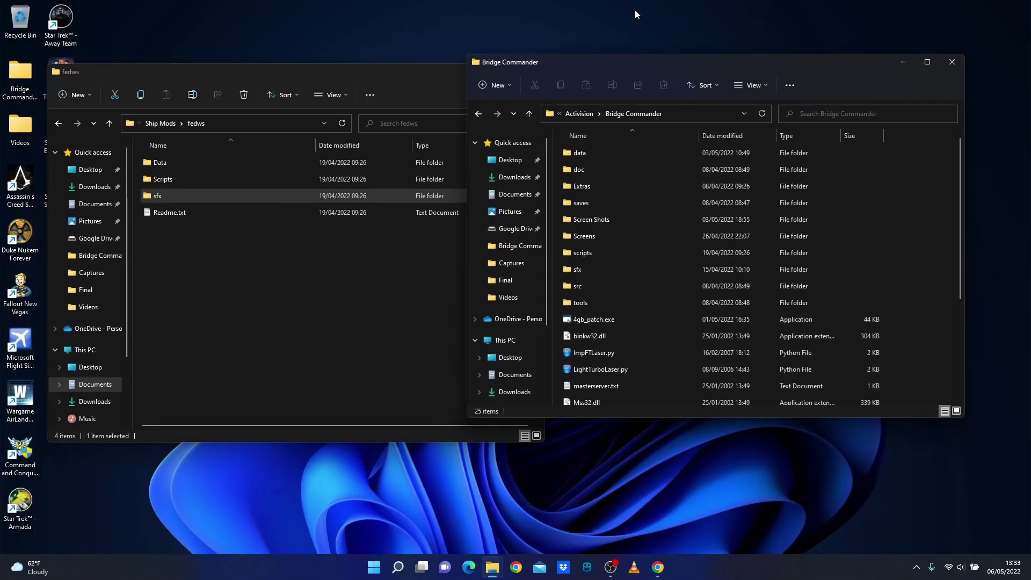
scroll(955, 330, down, 3)
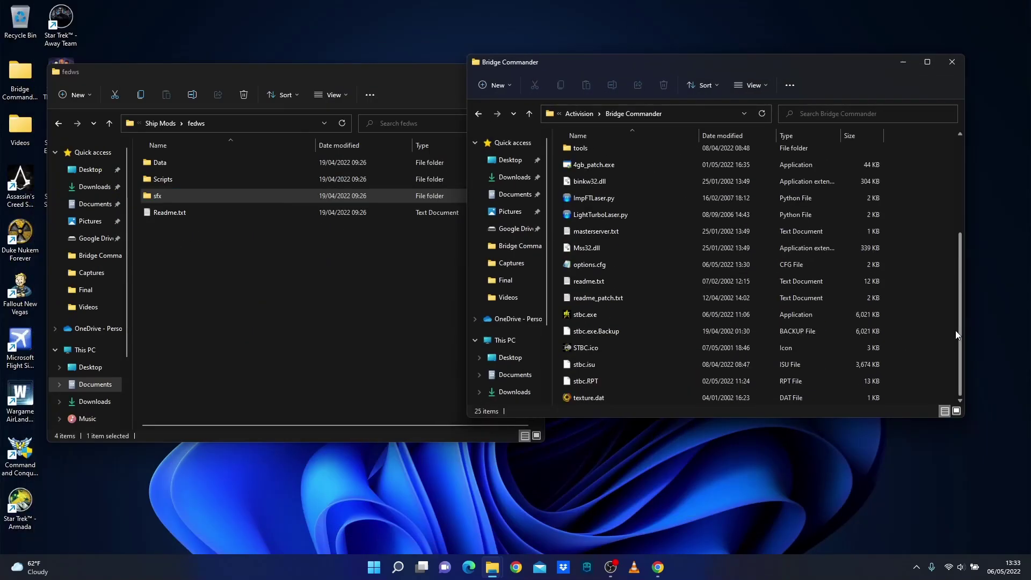
drag(957, 334, 983, 384)
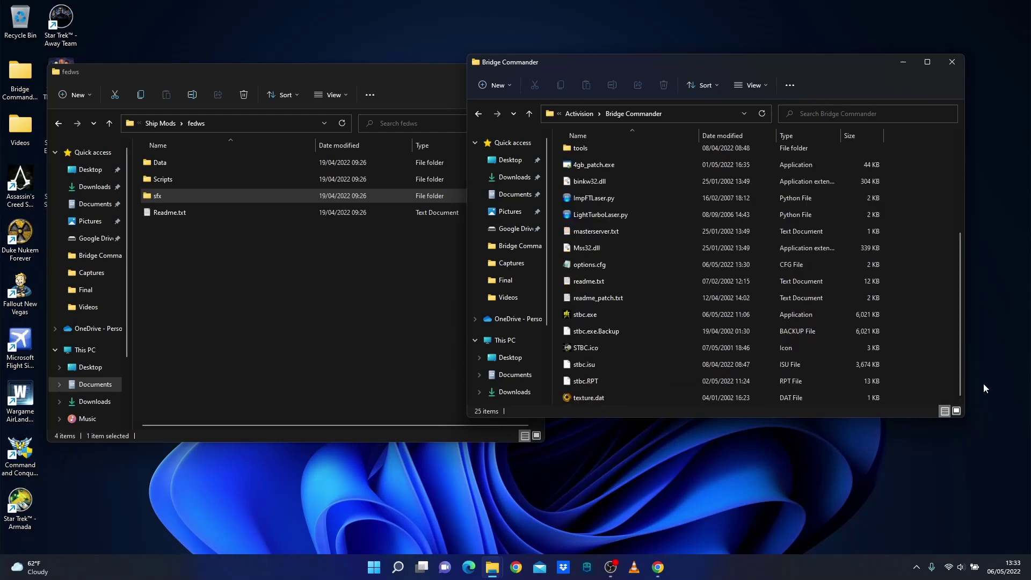